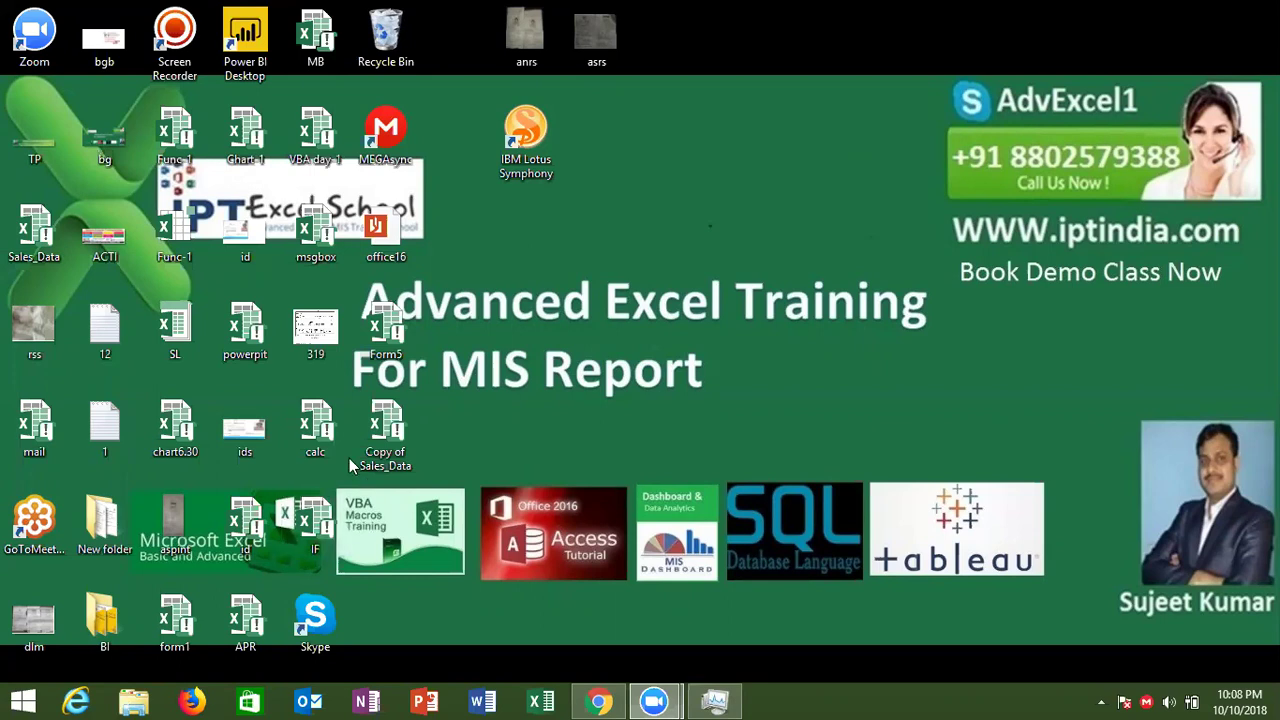
Step: Launch IBM Lotus Symphony from its desktop shortcut
click(591, 233)
click(530, 150)
double_click(530, 150)
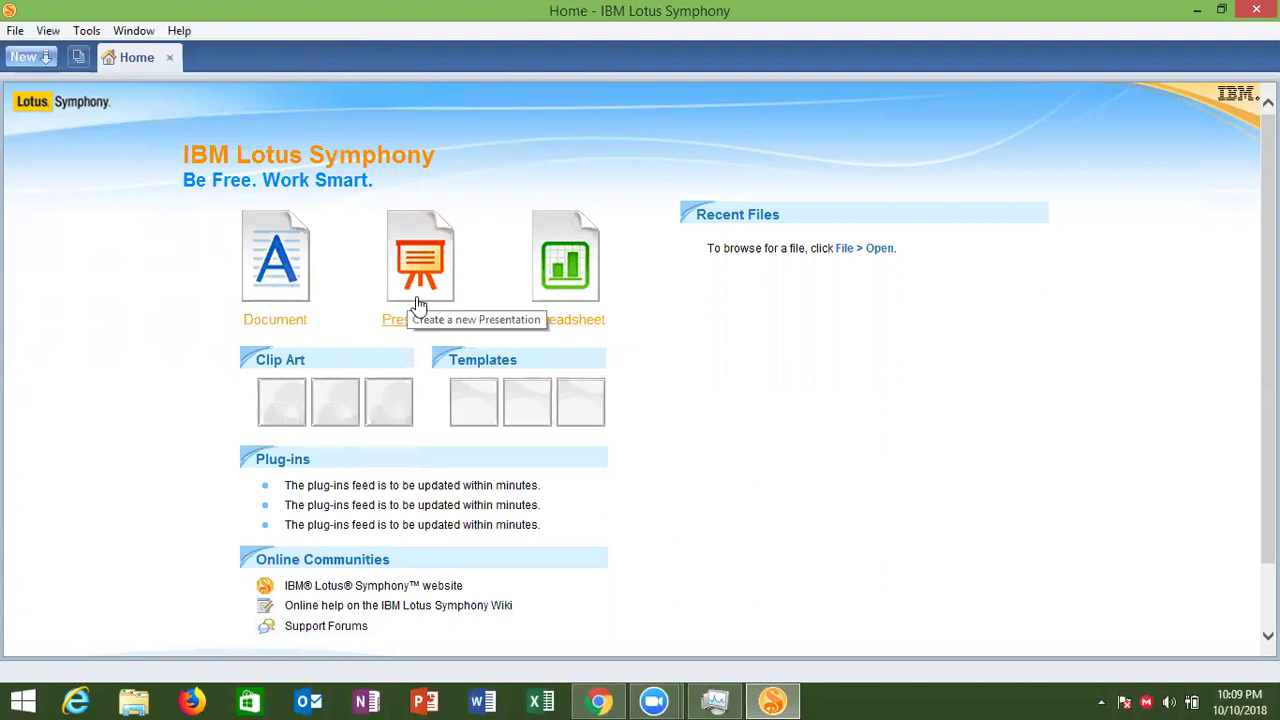
Step: Create a new blank spreadsheet and select cell A15
click(549, 288)
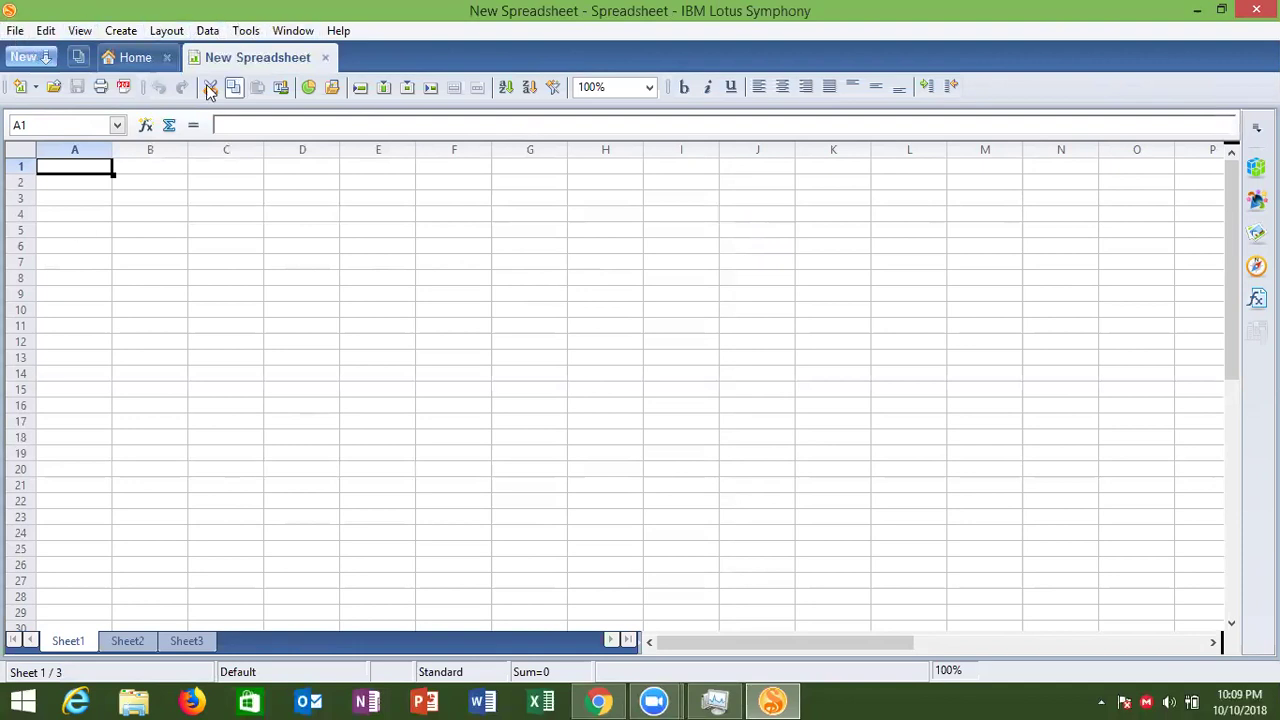
click(201, 390)
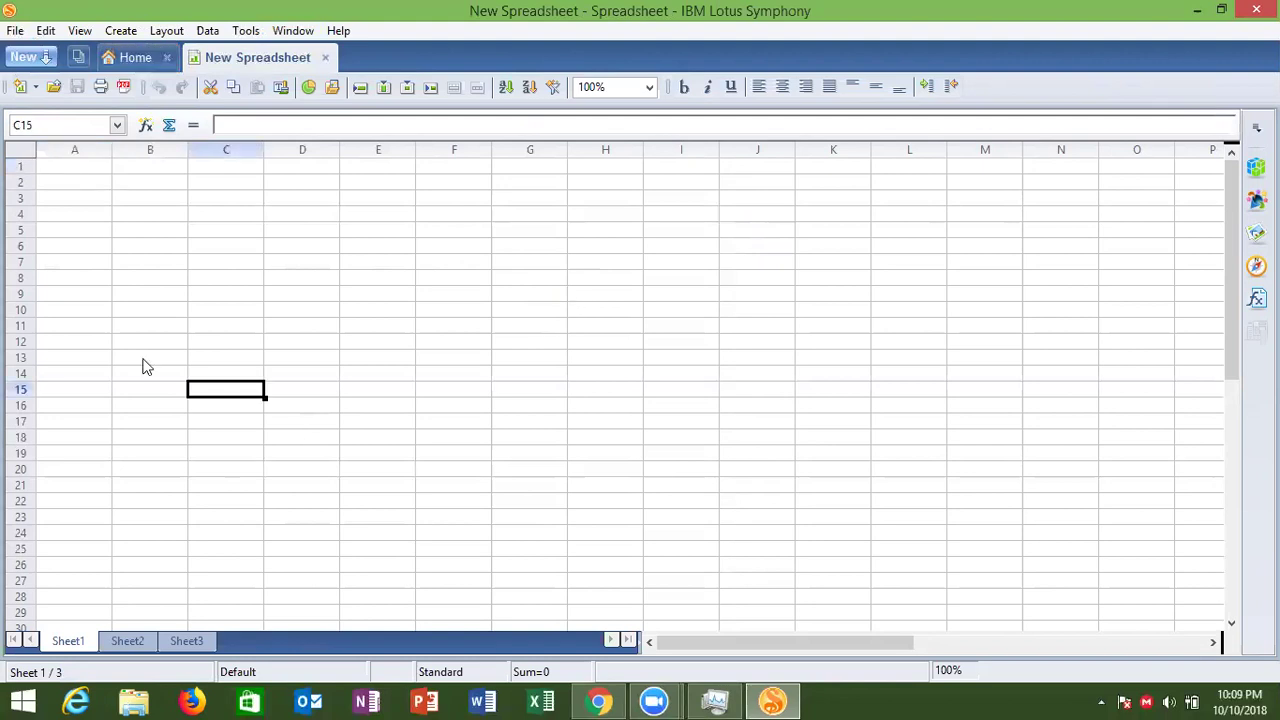
click(71, 392)
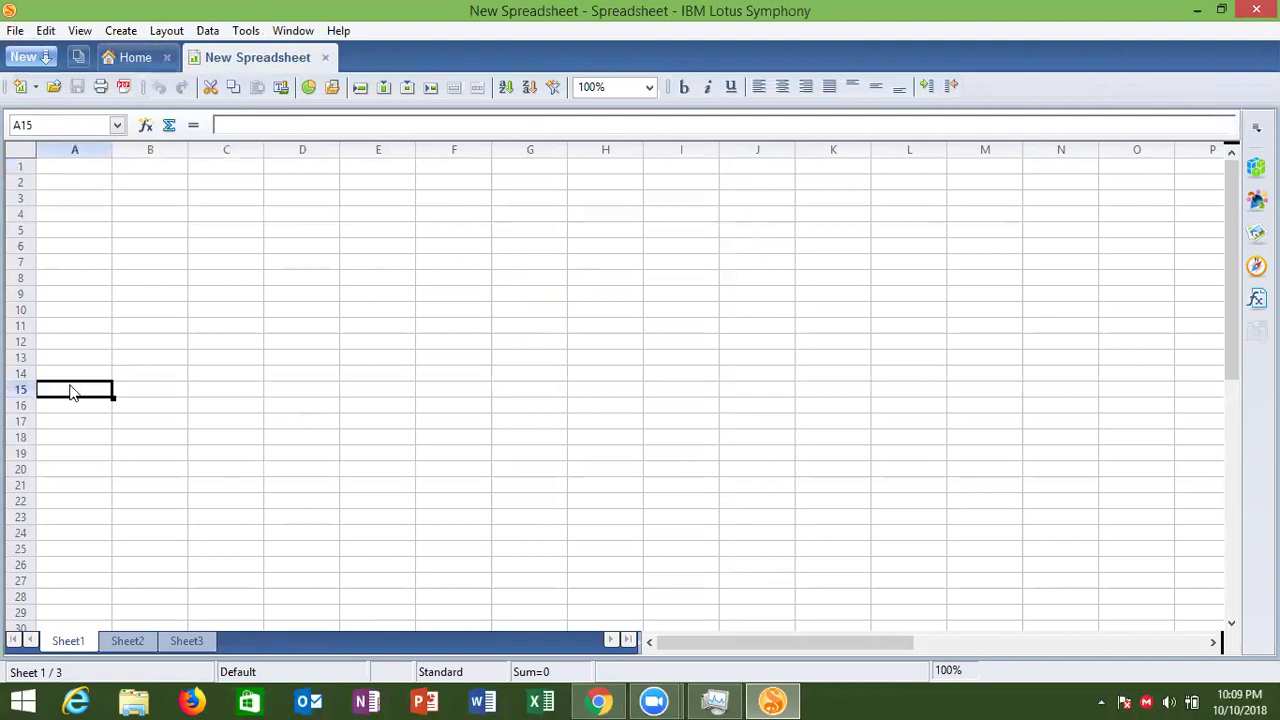
Step: Jump to the sheet's last row (1048576) and back to A1, twice
key(ctrl+Down)
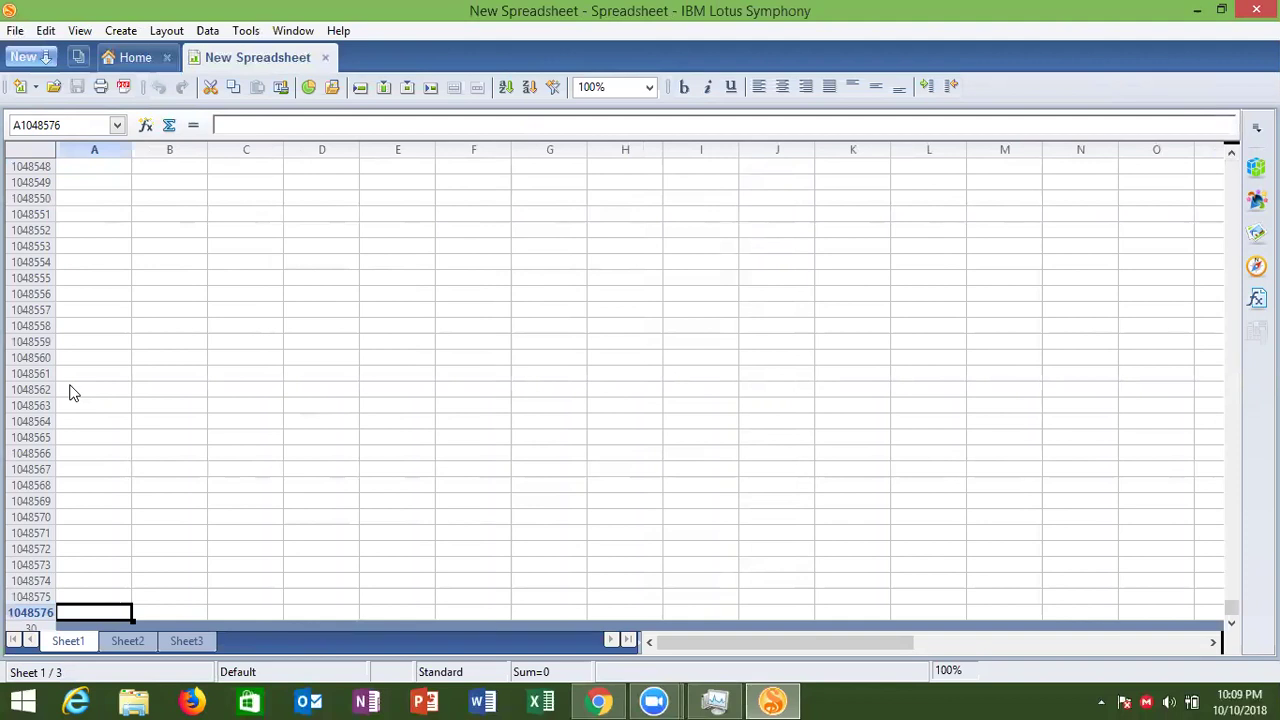
key(ctrl+Up)
key(ctrl+Down)
key(ctrl+Up)
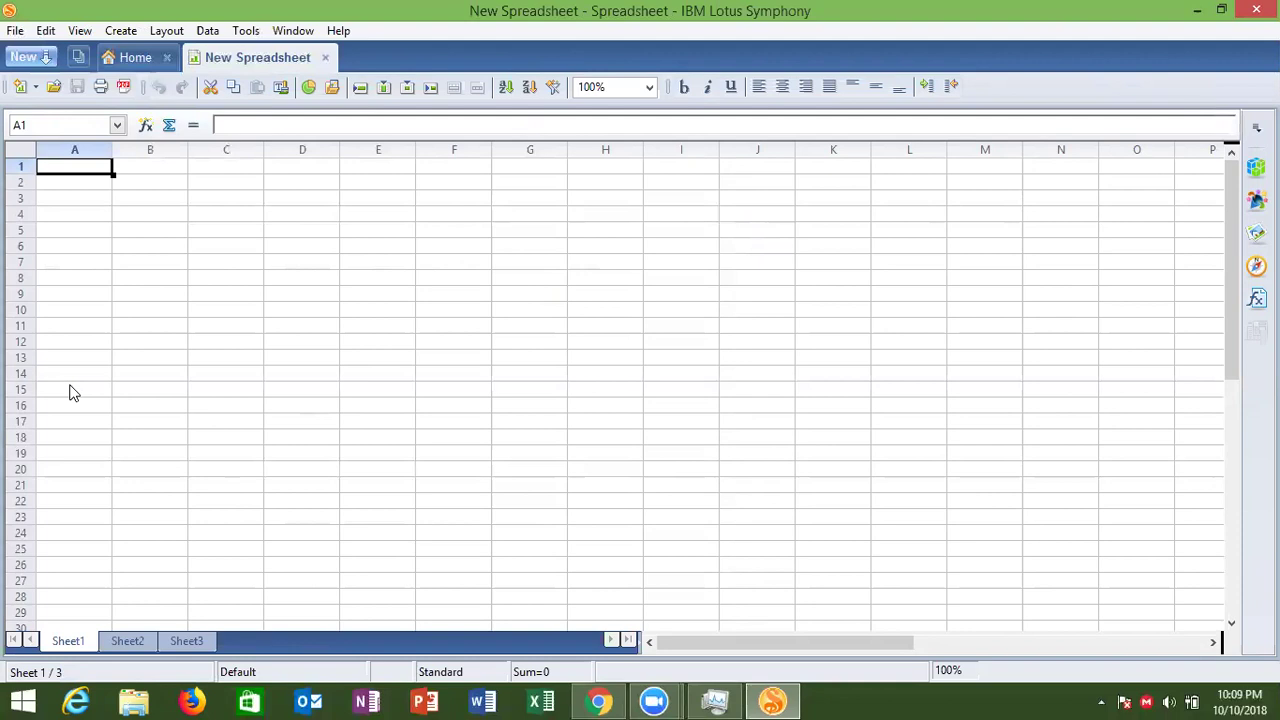
Step: Try and erase trial formula entries (=vl, =loo, sum) in cell A1
key(Right)
key(Right)
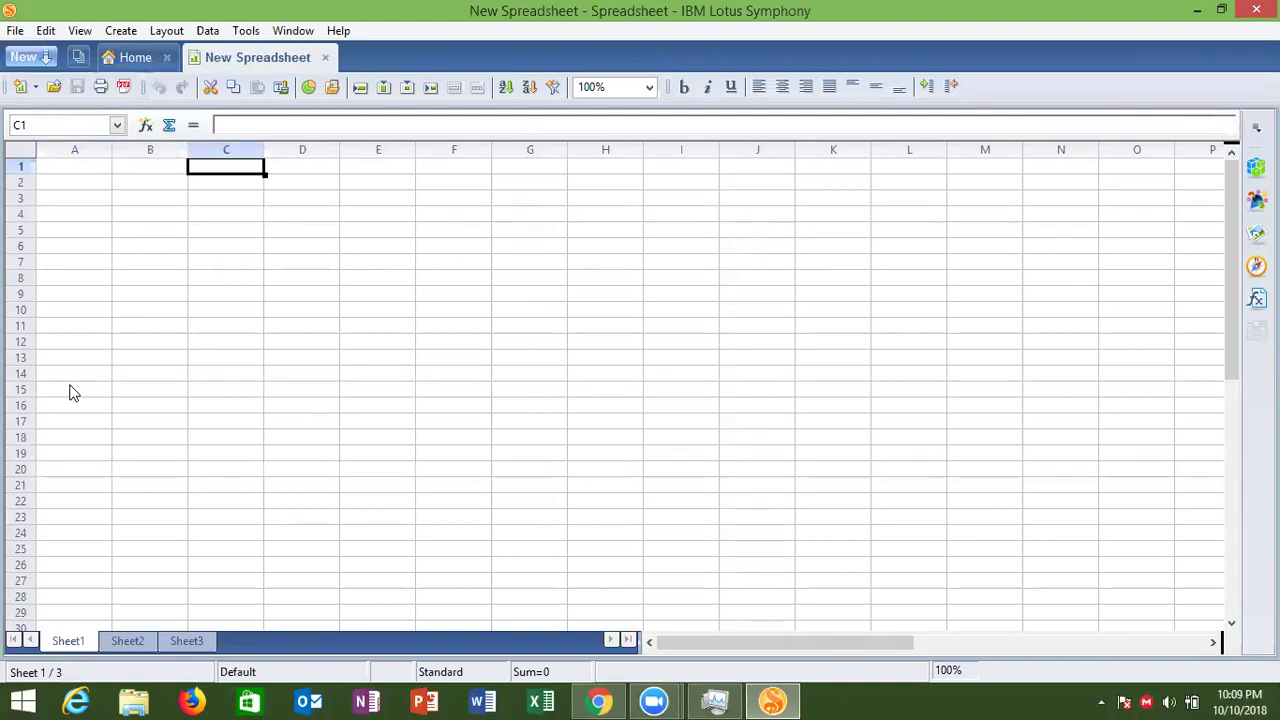
key(Left)
key(Left)
text(=vl)
key(BackSpace)
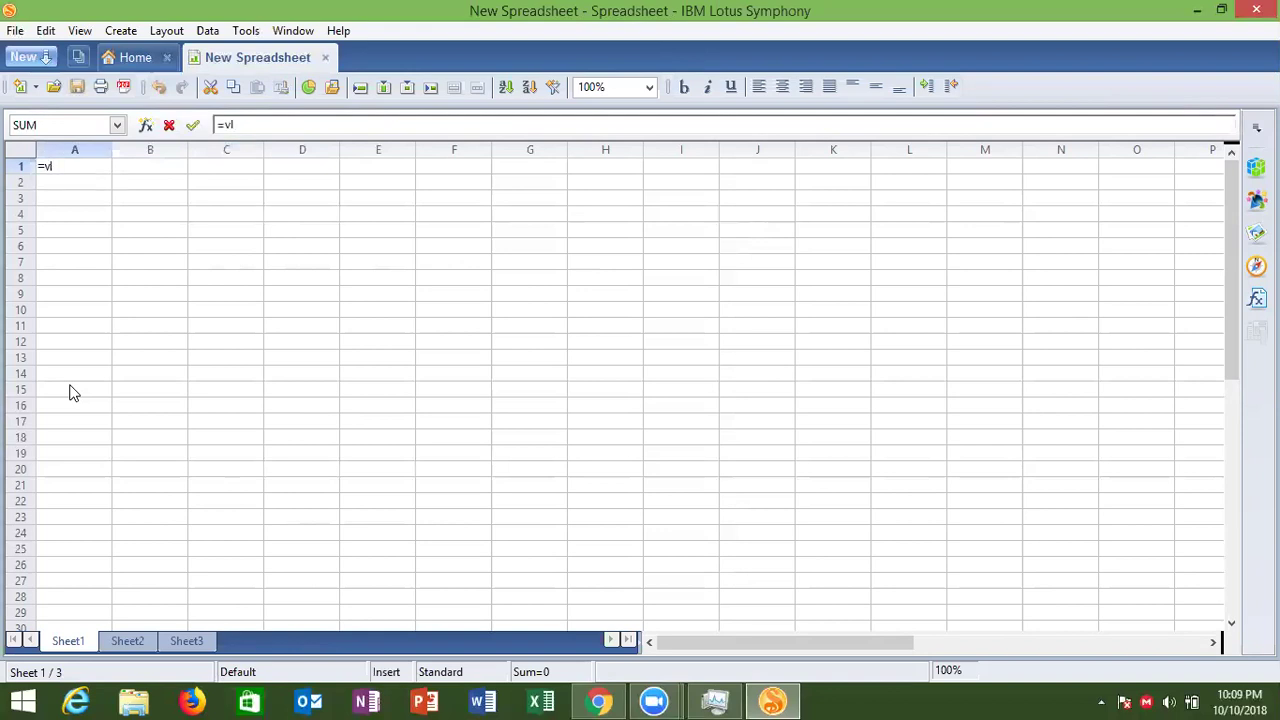
key(BackSpace)
key(BackSpace)
text(=loo)
key(BackSpace)
key(BackSpace)
key(BackSpace)
text(sum)
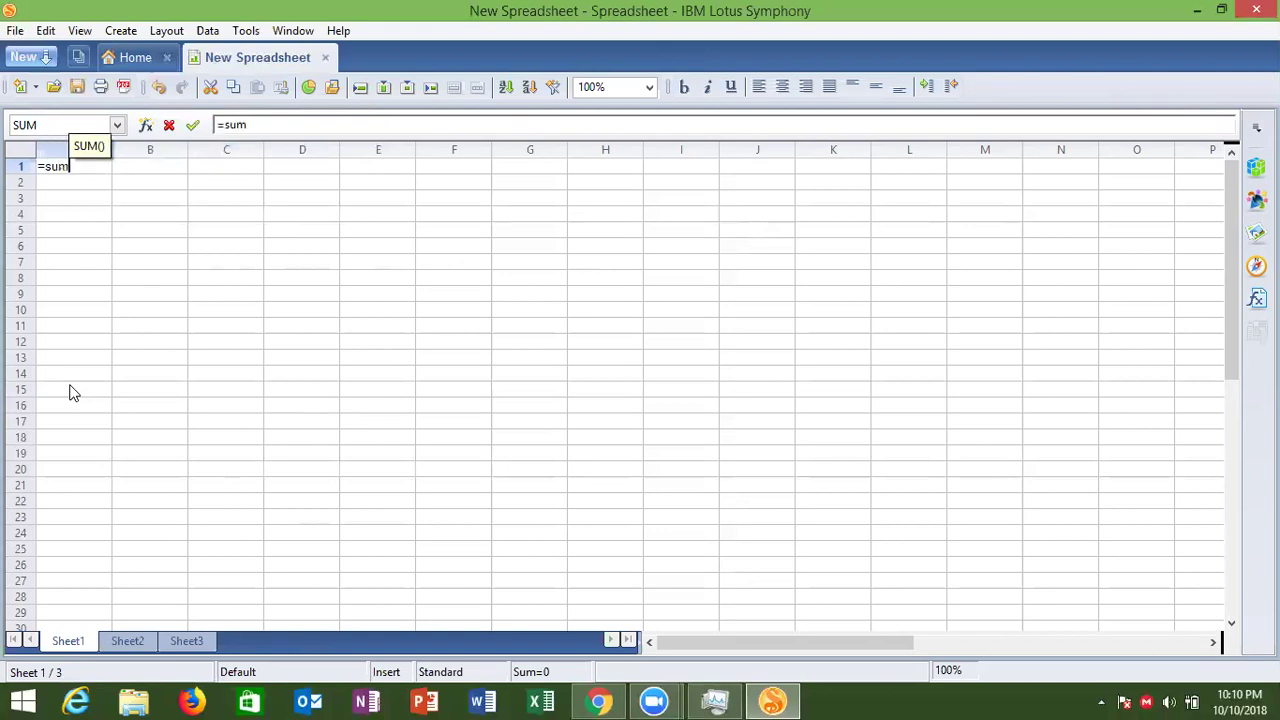
Step: Enter =Vlookup( in A1 to show its function tip, then cancel with Esc
key(BackSpace)
key(BackSpace)
key(BackSpace)
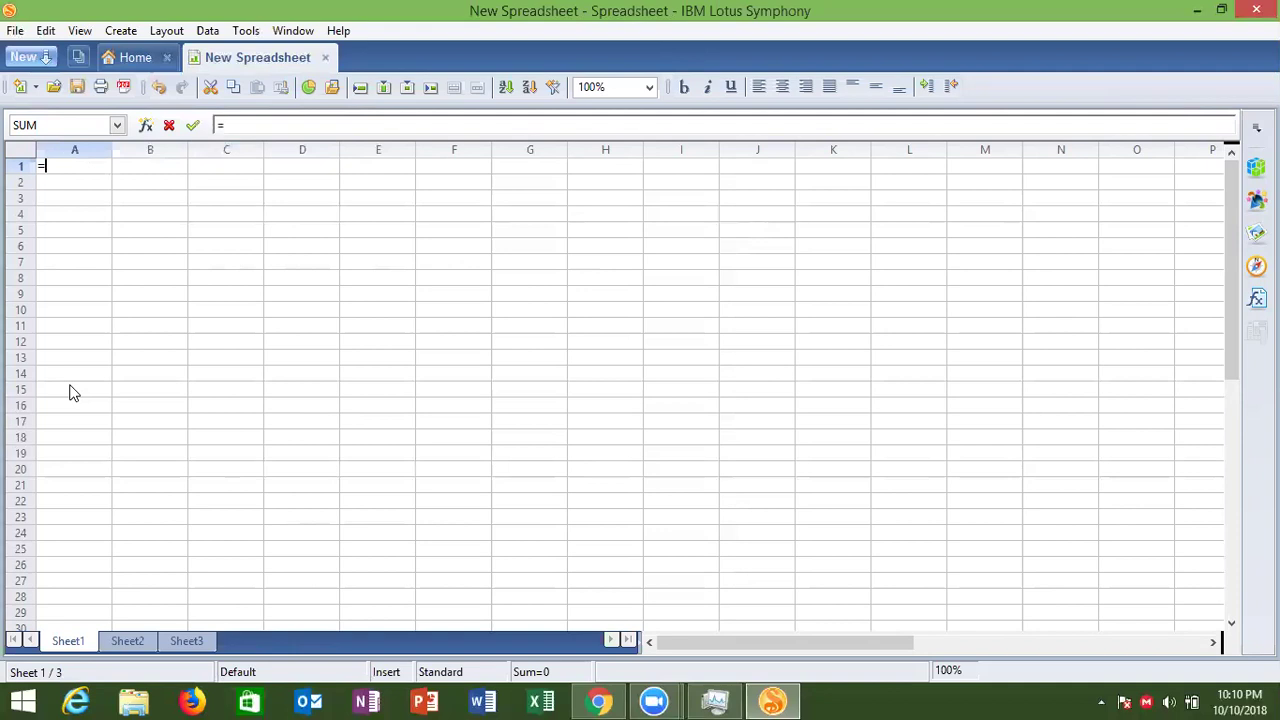
text(v)
key(BackSpace)
key(BackSpace)
text(V)
key(BackSpace)
text(=Vlookup)
text(()
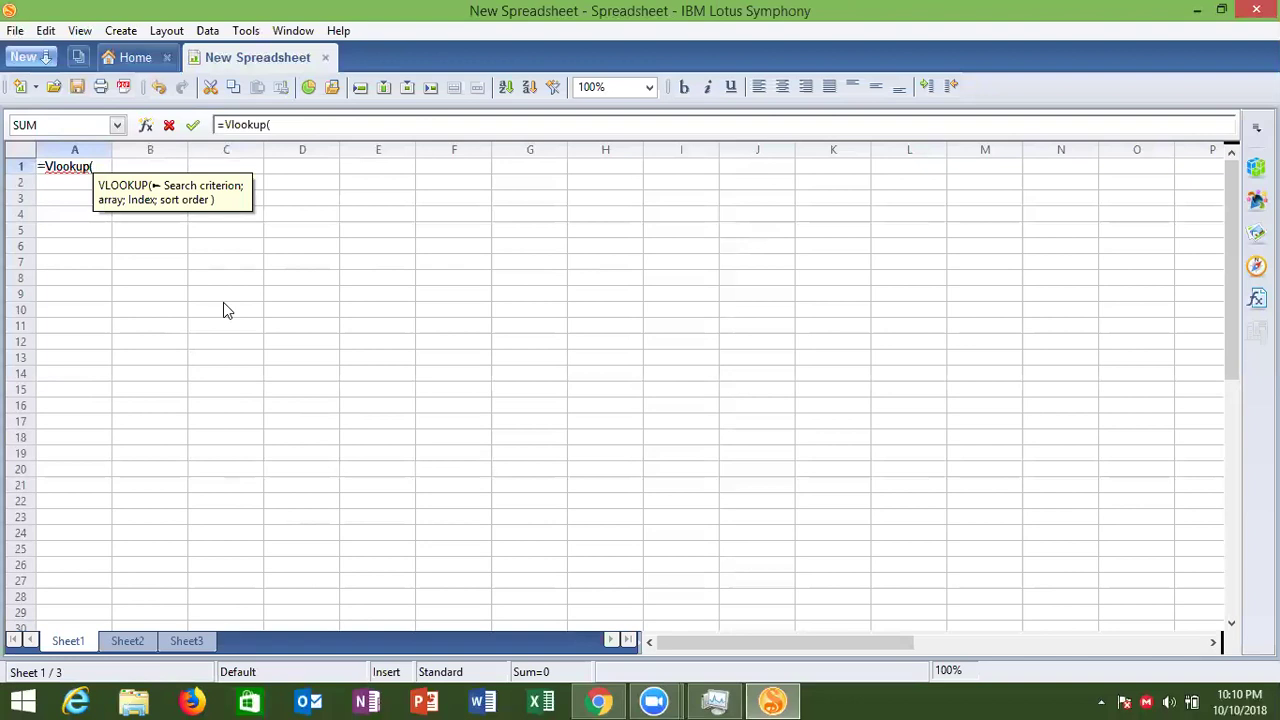
key(Escape)
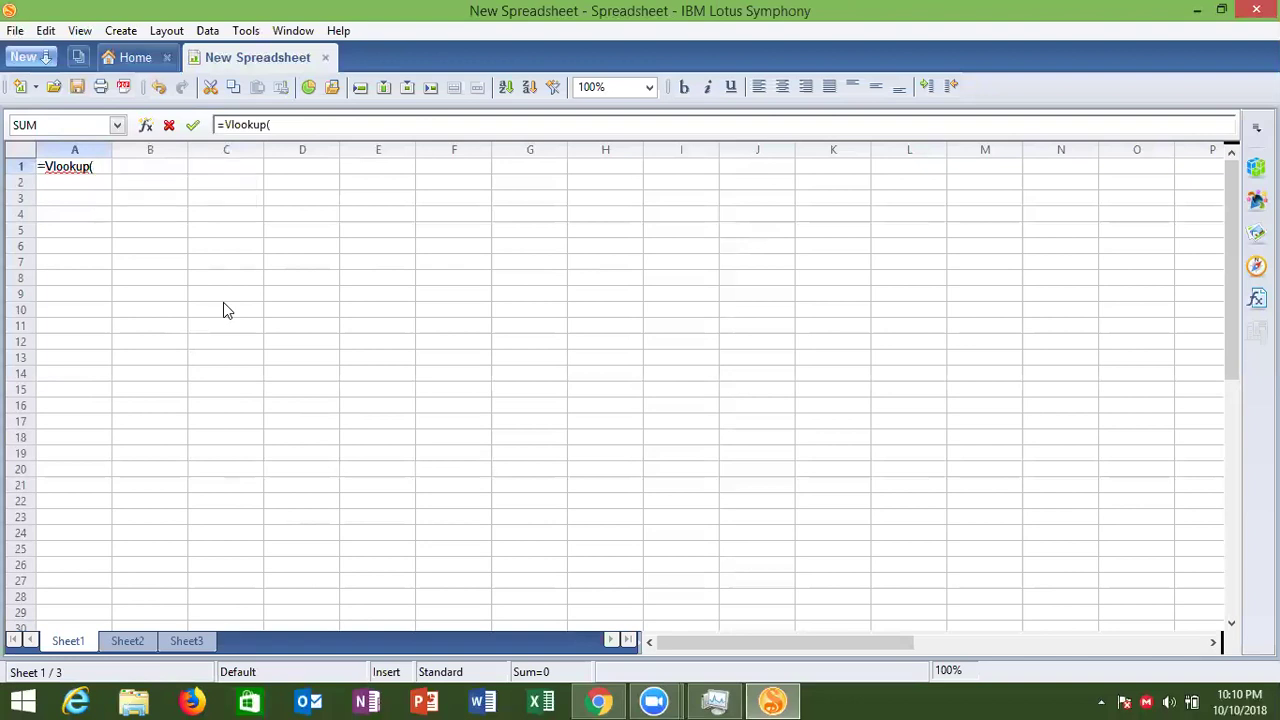
key(Escape)
Step: Enter 20 in cell A1 and 20 in cell B1
text(20)
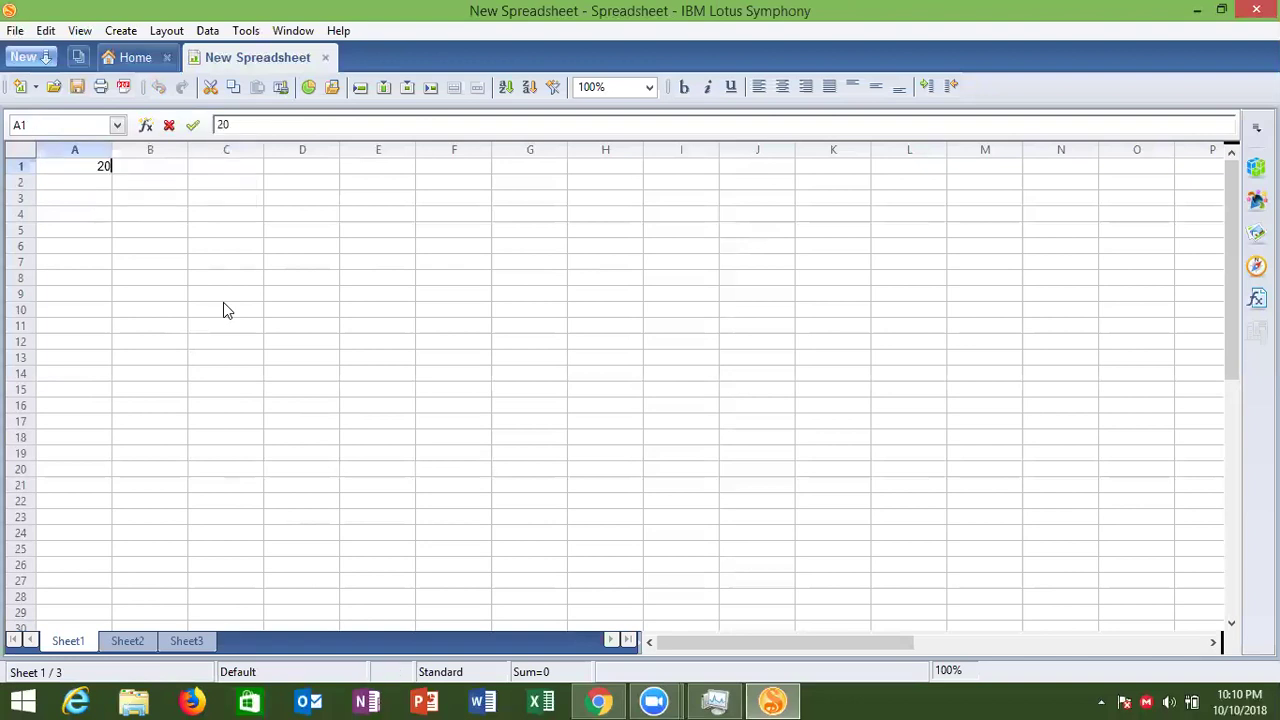
click(176, 183)
double_click(169, 162)
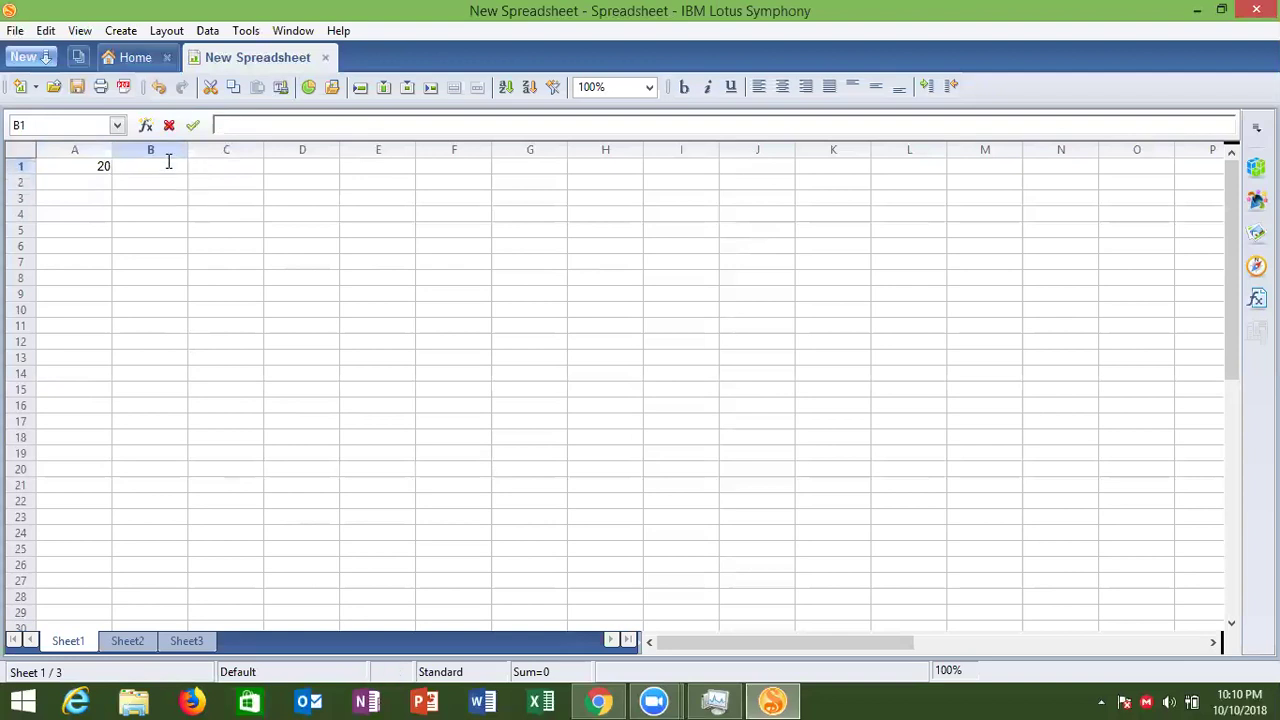
text(20)
click(225, 182)
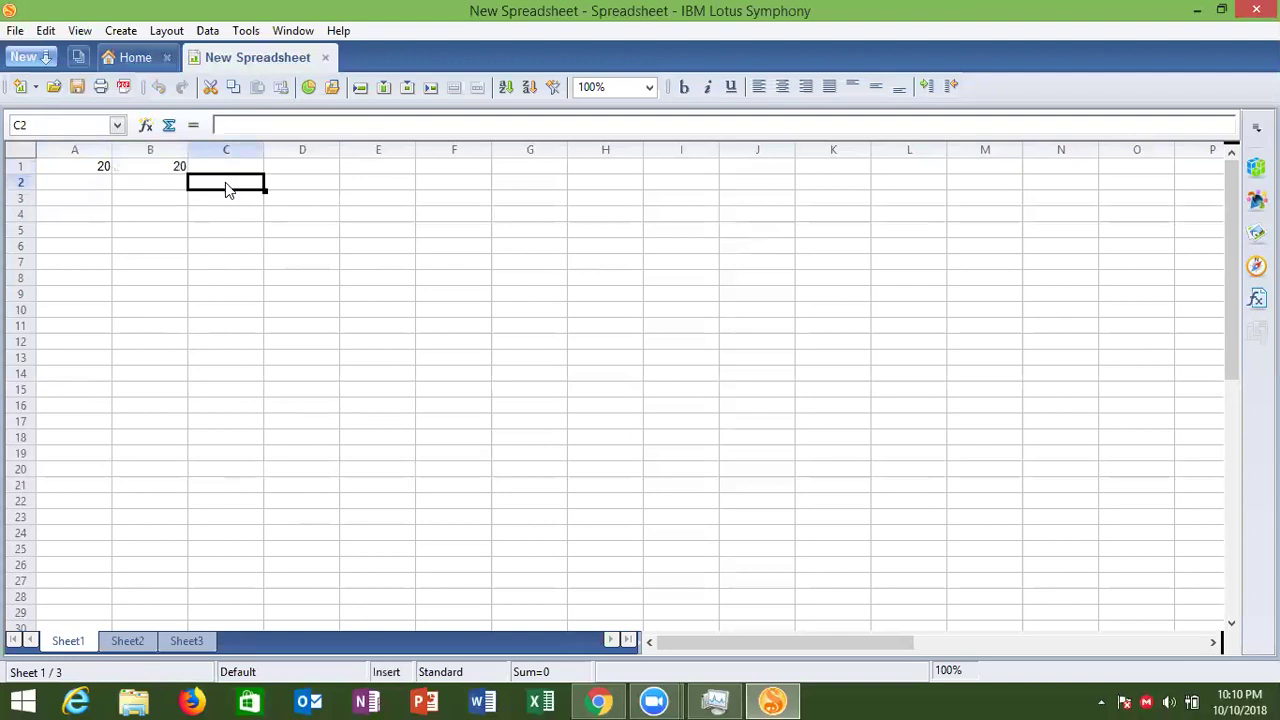
Step: Enter =SUM(A1;B1) in C1 so it shows 40
click(225, 170)
text(=)
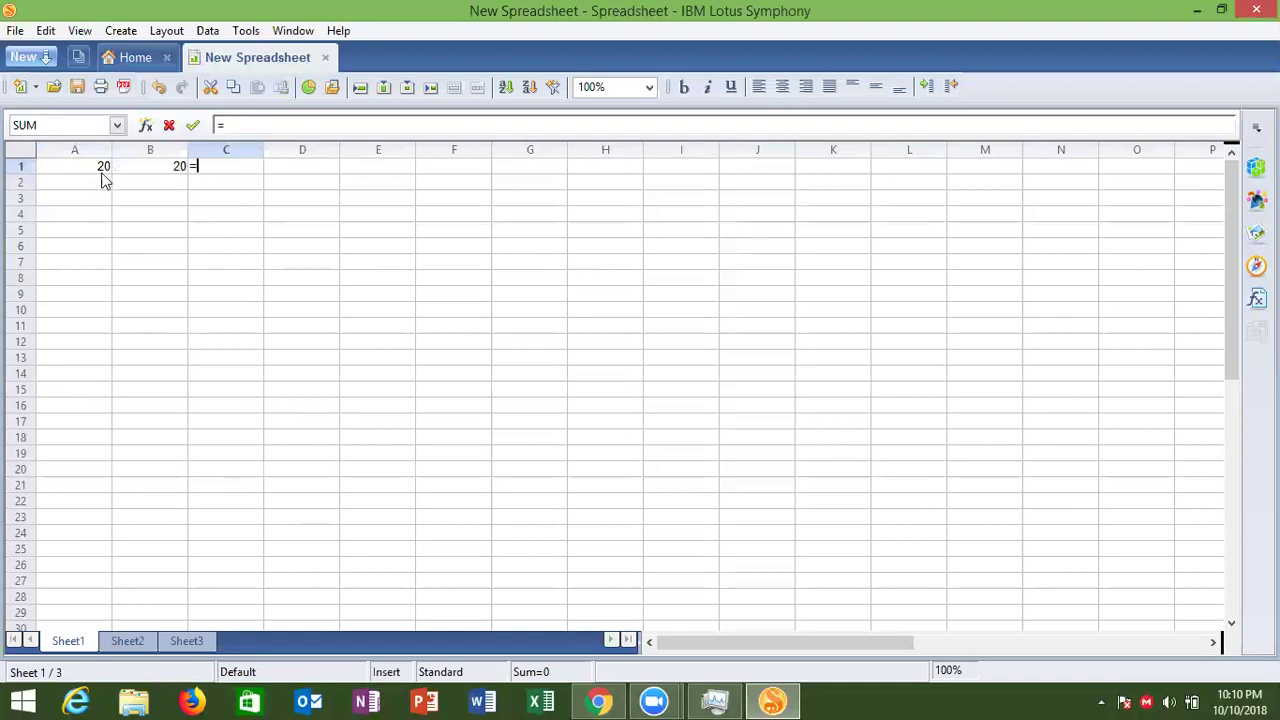
text(sum)
text(C()
key(BackSpace)
key(BackSpace)
text(()
click(75, 166)
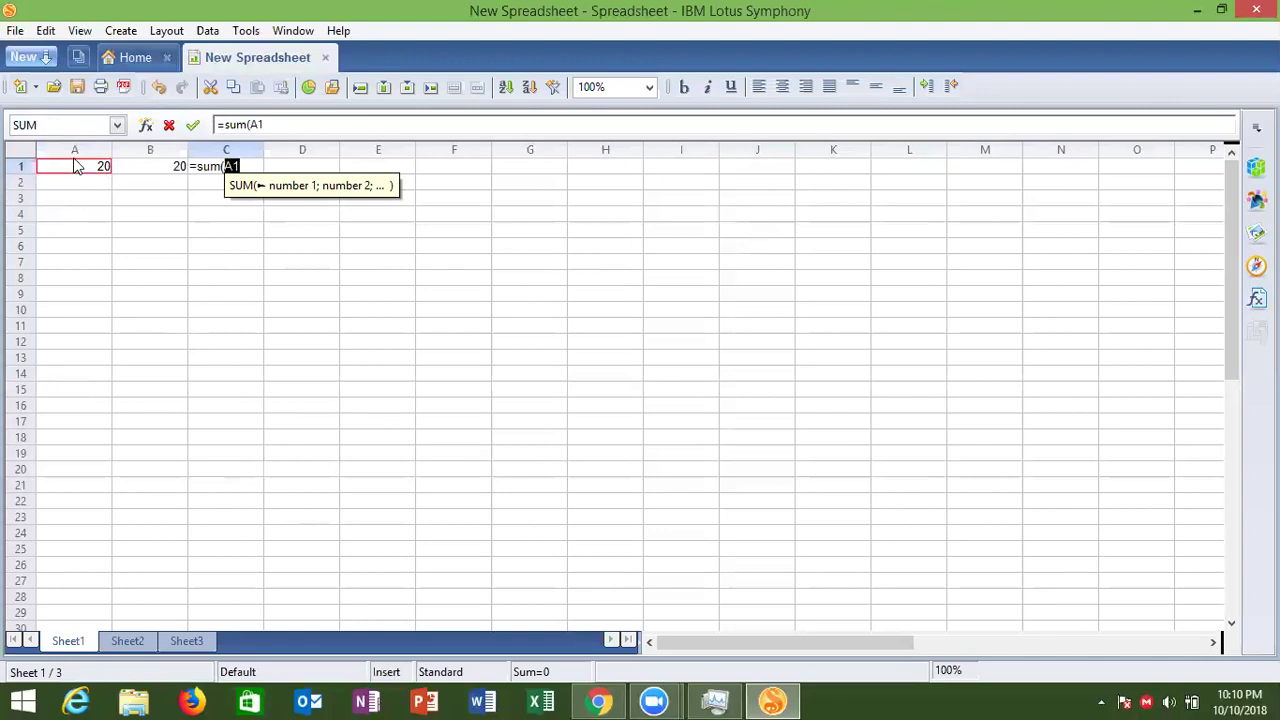
click(145, 172)
click(105, 170)
text(;)
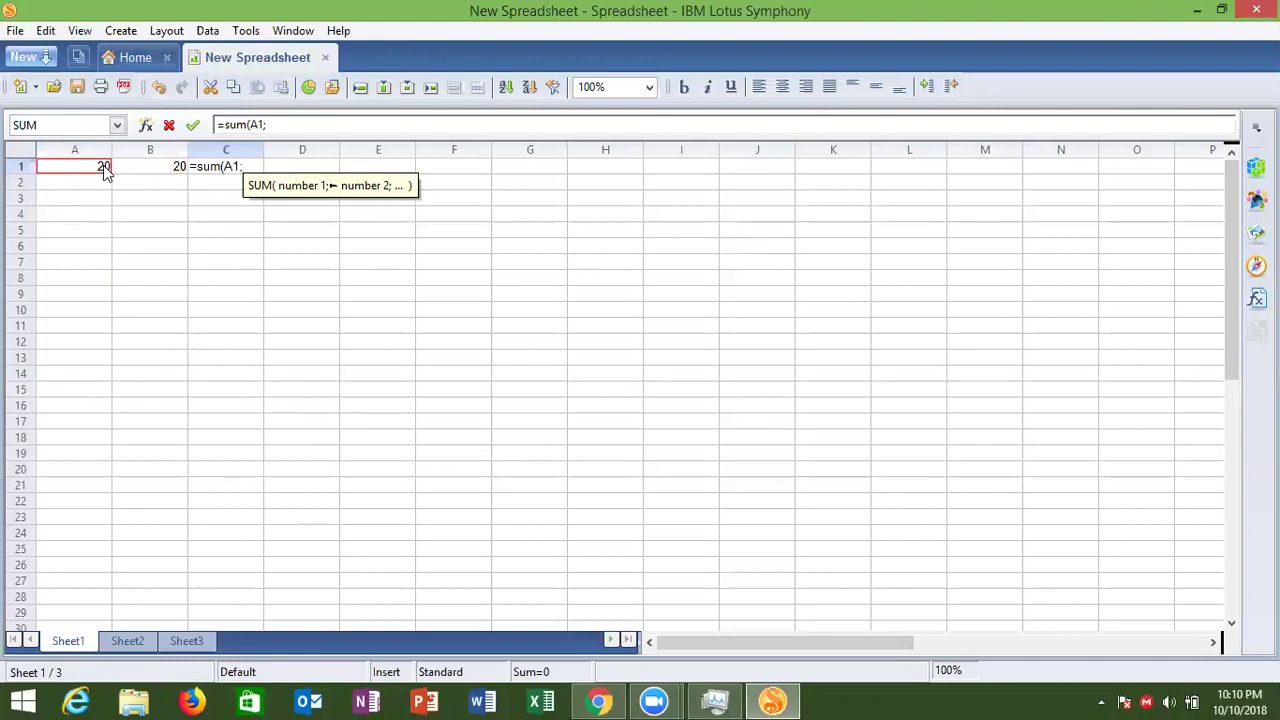
click(142, 170)
key(Return)
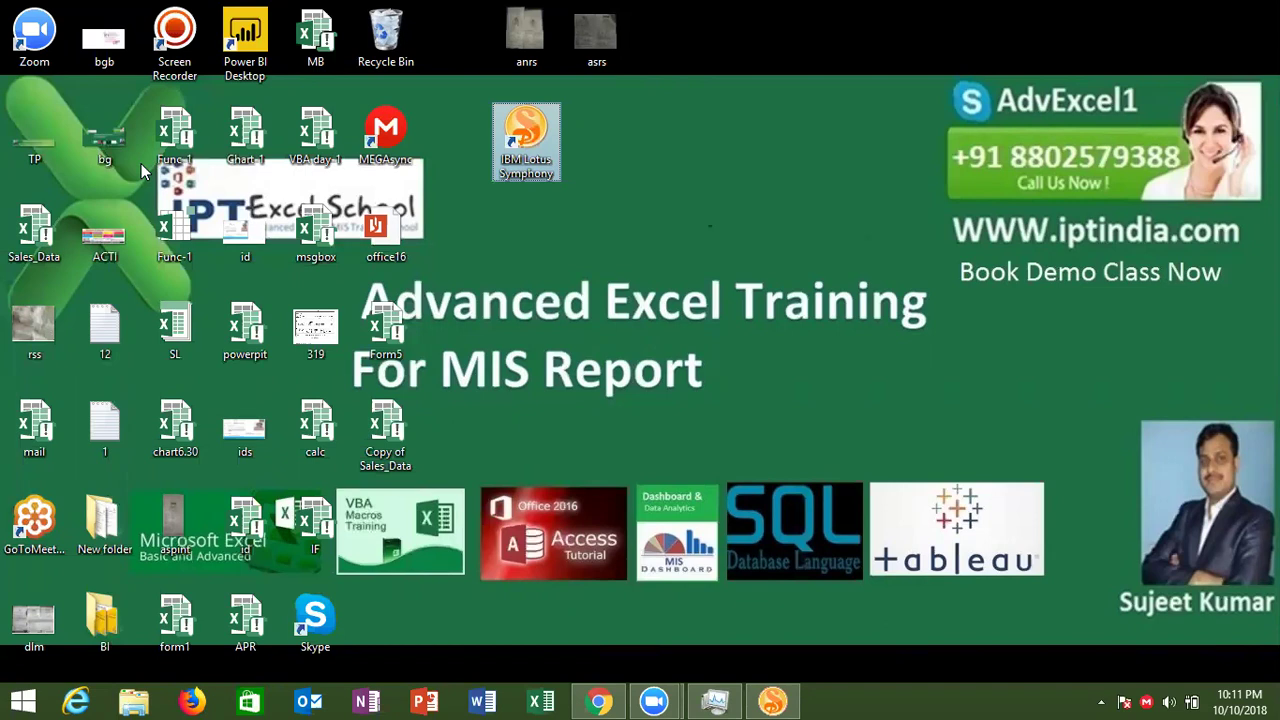
Step: Restore the Lotus Symphony spreadsheet window from the taskbar
click(605, 244)
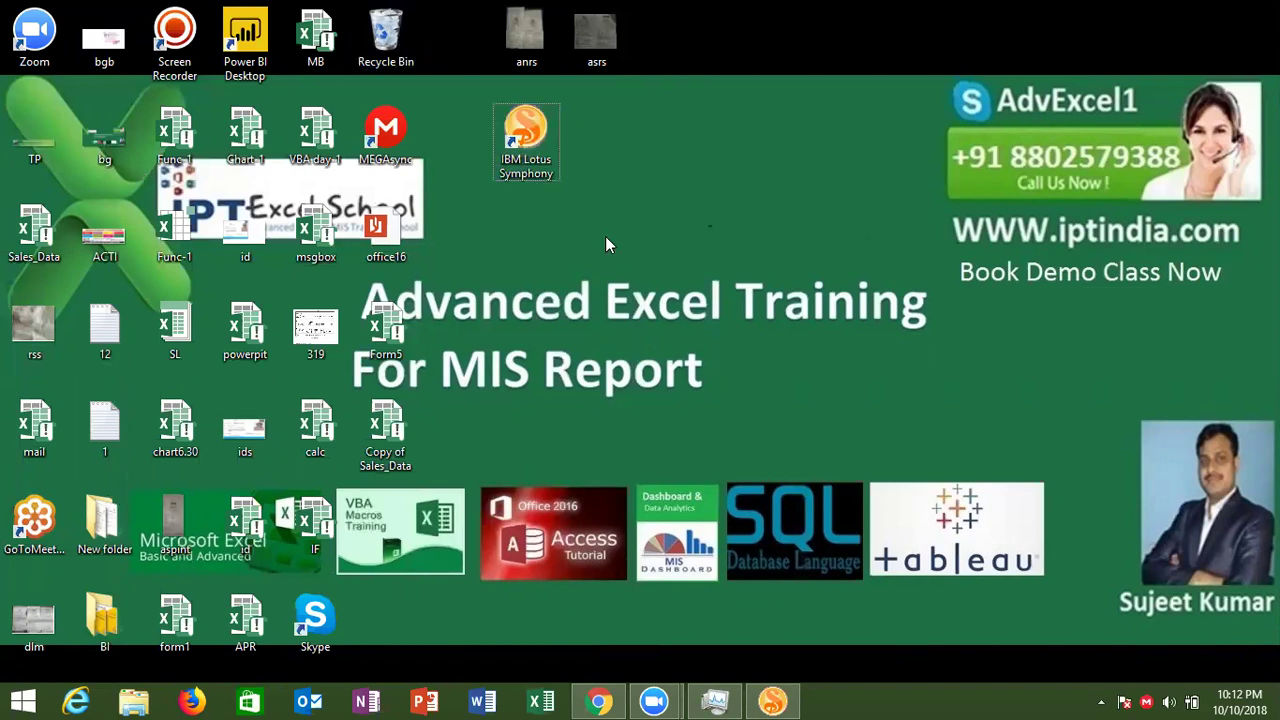
click(772, 701)
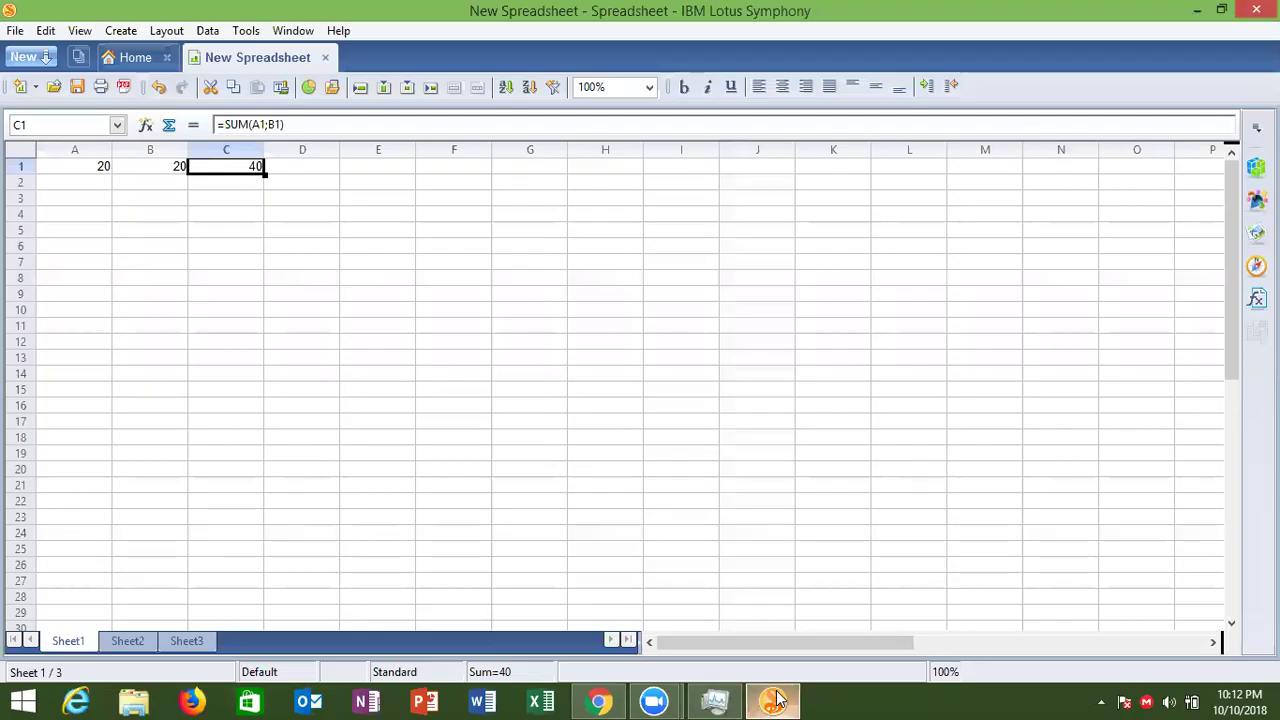
Step: Open Module1's empty Main macro in the Basic editor via Tools > Macros, then return to the spreadsheet
click(250, 34)
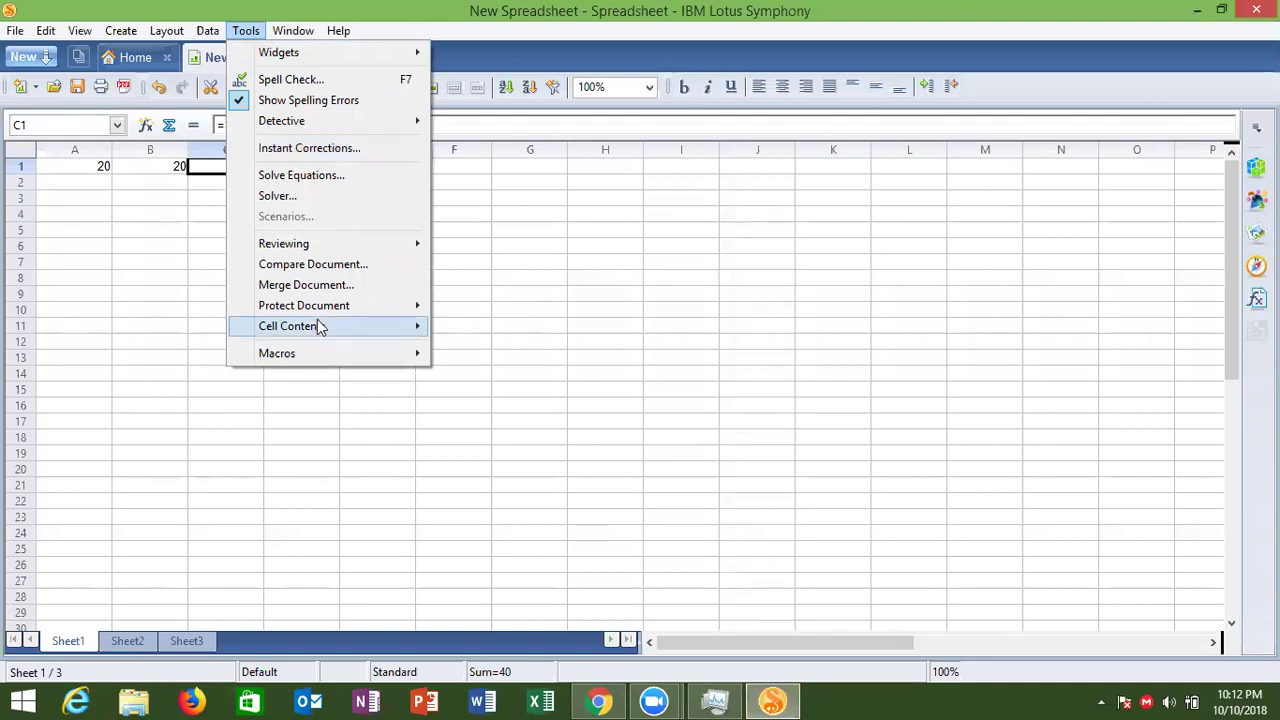
mouse_move(322, 355)
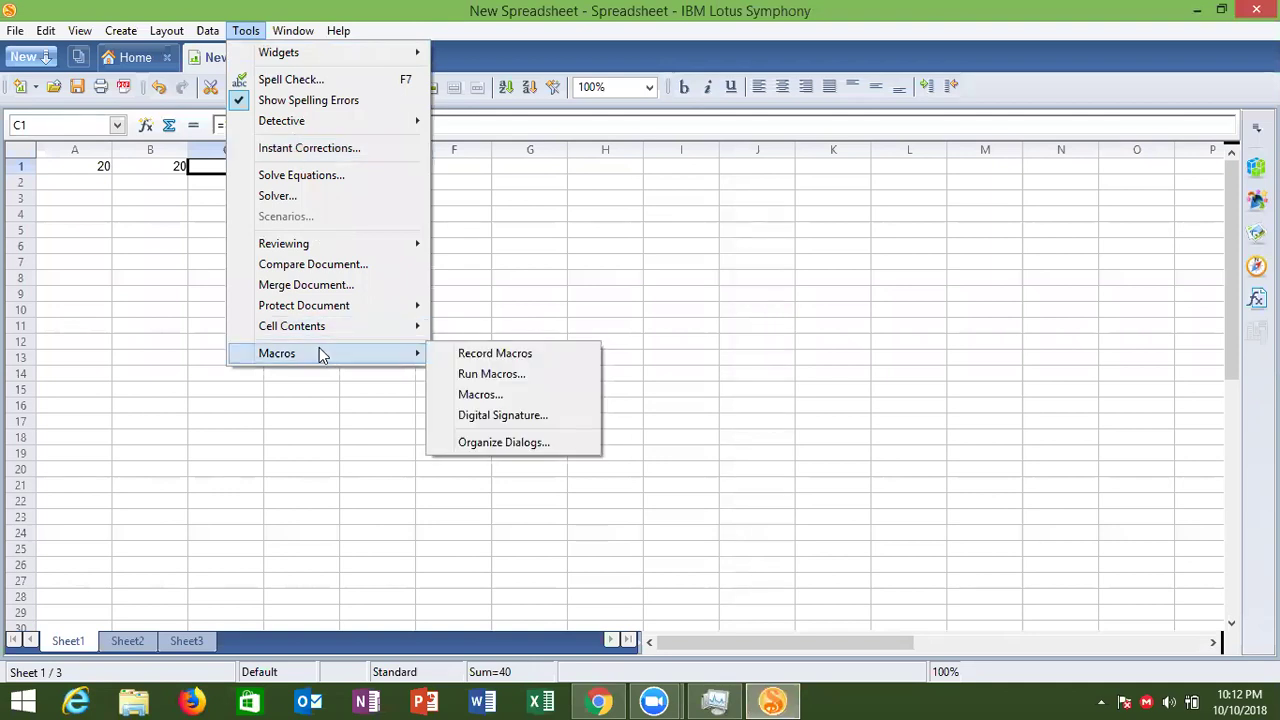
click(469, 396)
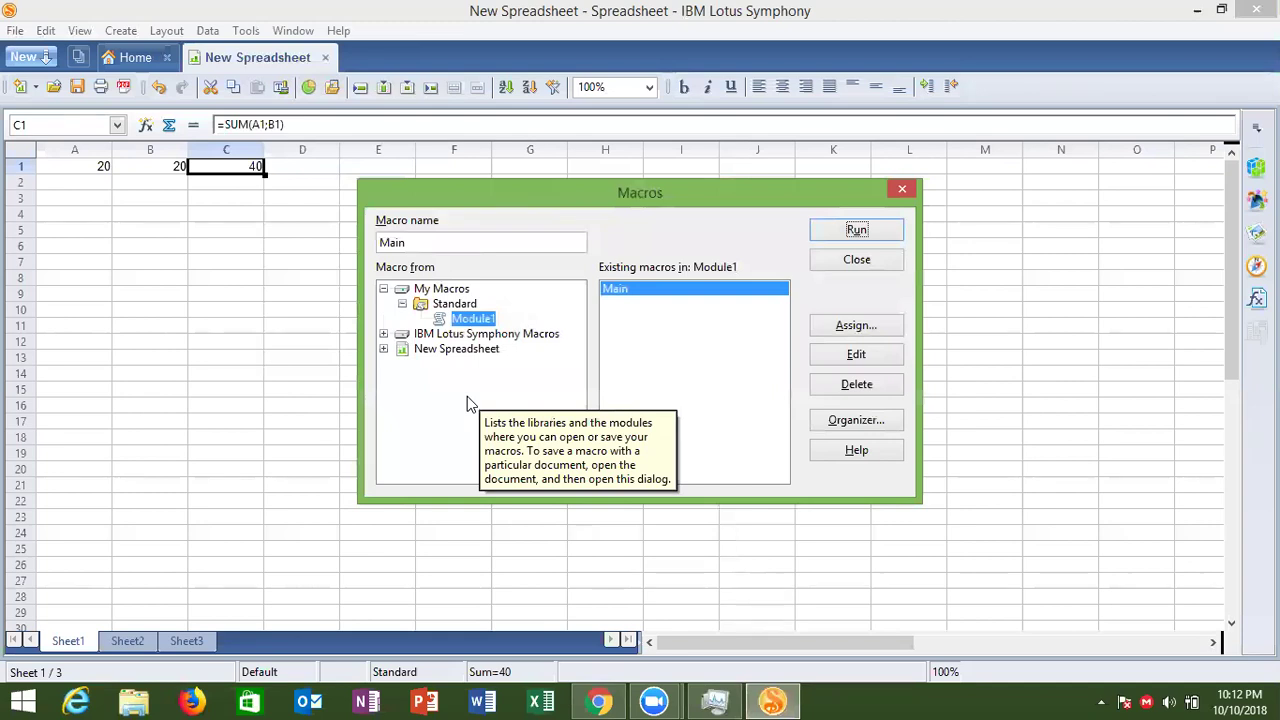
click(853, 358)
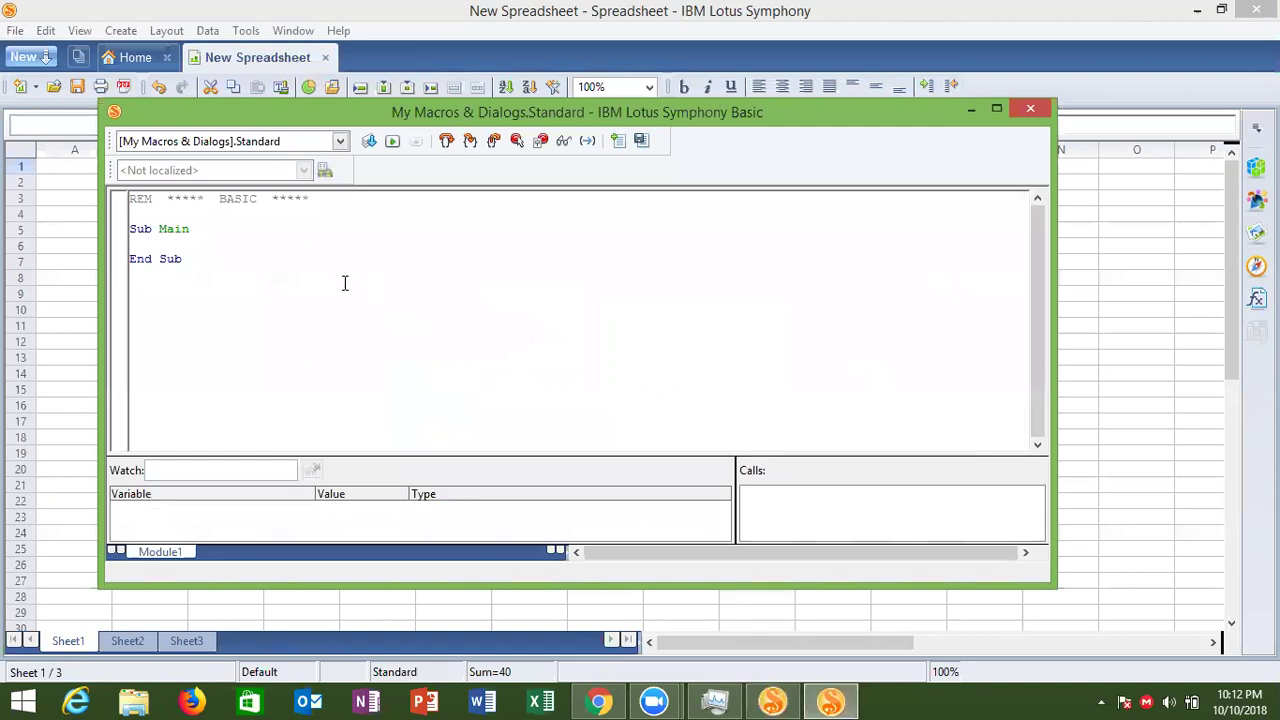
click(211, 247)
click(71, 293)
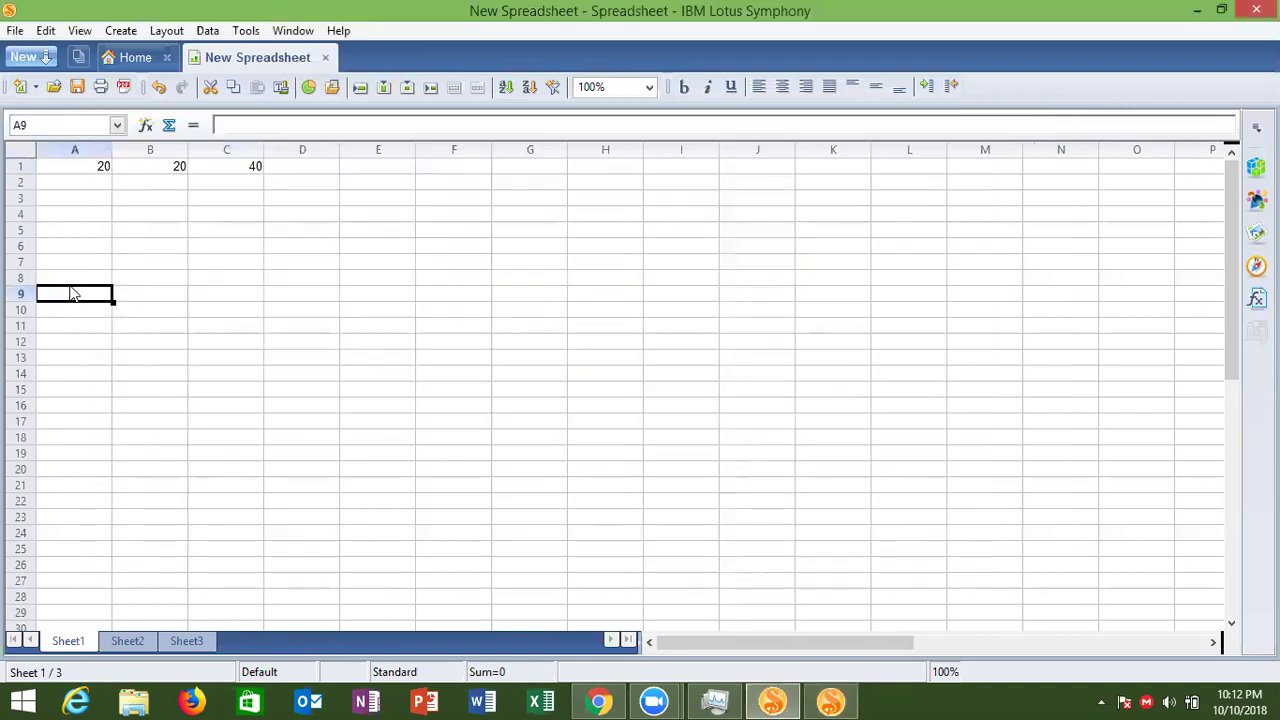
Step: Show the desktop with Windows+D, hiding the Symphony windows
key(super+d)
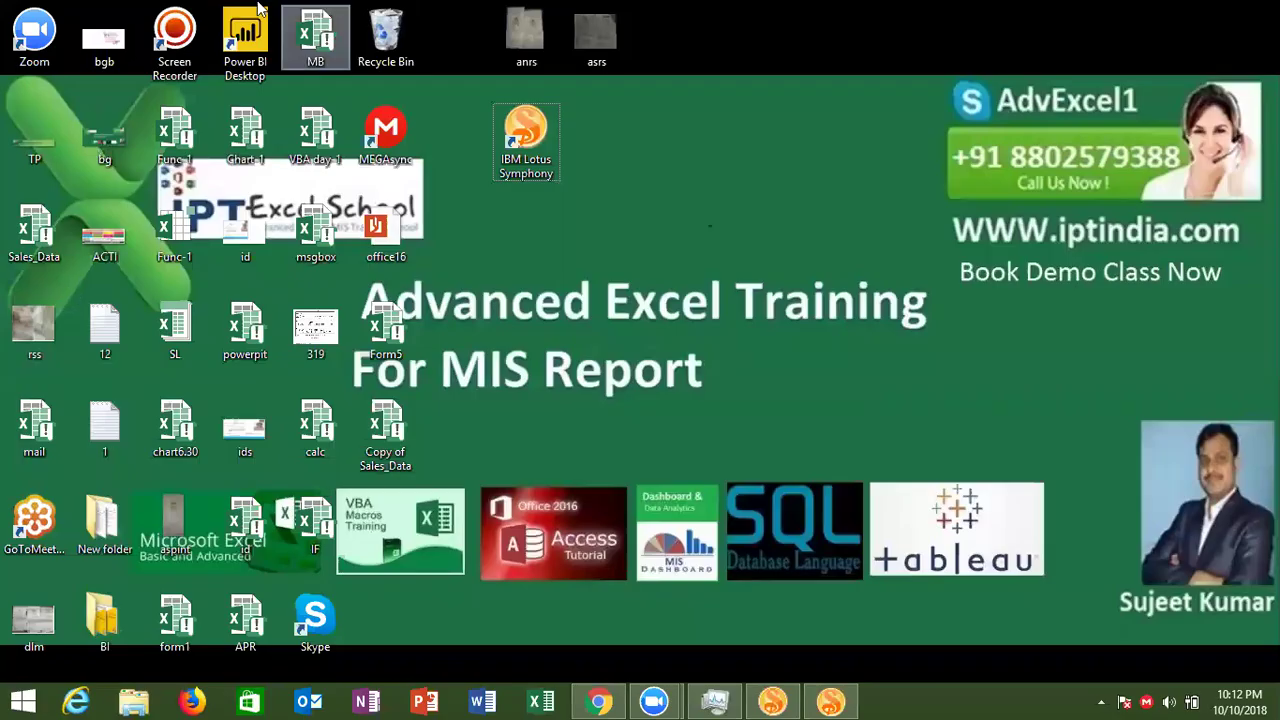